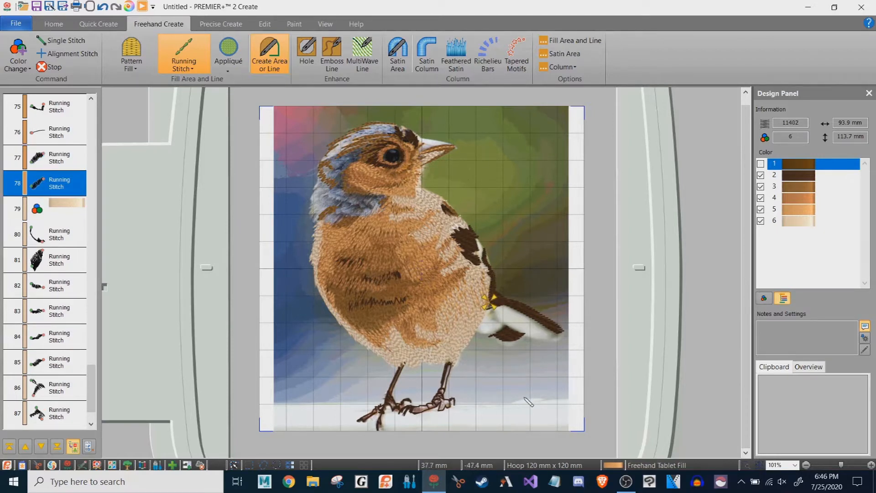
Step: Insert a color change to Robison-Anton Rayon 40 thread 2343 Eggshell after the last running stitch in the design
drag(91, 387, 91, 395)
click(50, 413)
click(18, 48)
click(298, 225)
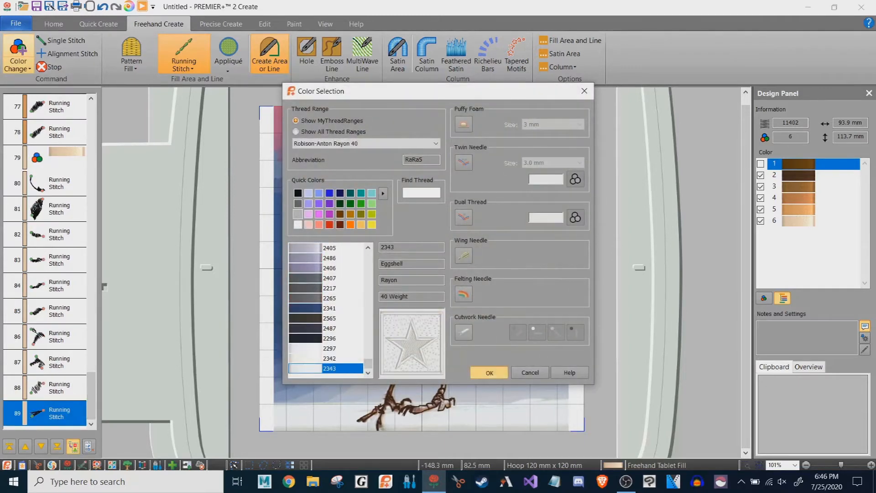
click(489, 371)
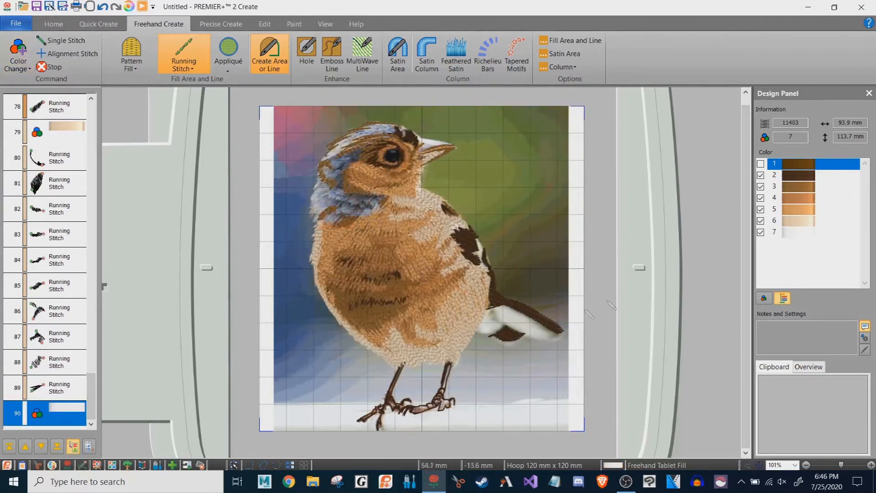
Step: Hide colors 1 to 6 so that only the Eggshell color block 7 is displayed over the bird photo
click(761, 221)
click(760, 209)
click(760, 198)
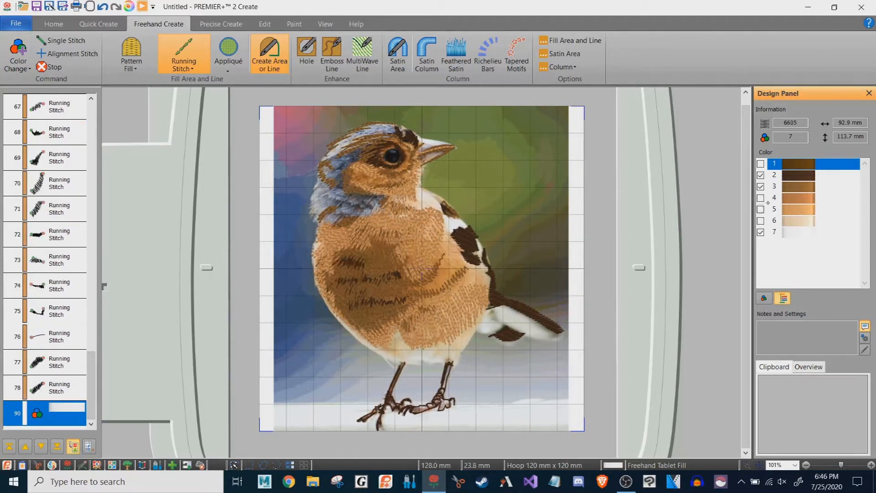
click(760, 186)
click(760, 174)
click(760, 163)
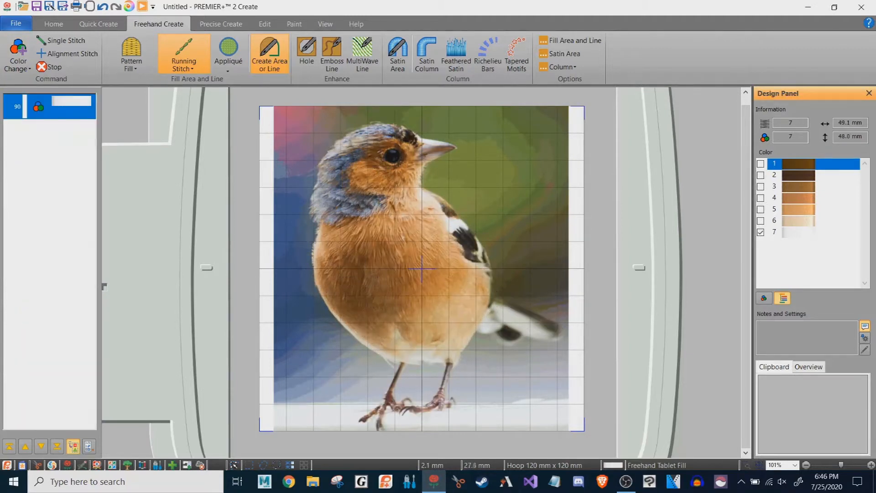
Step: Draw Eggshell Running Stitch areas over the pale neck and throat feathers and the white markings of the wing
mouse_move(421, 193)
mouse_down()
mouse_move(414, 206)
mouse_move(394, 197)
mouse_up()
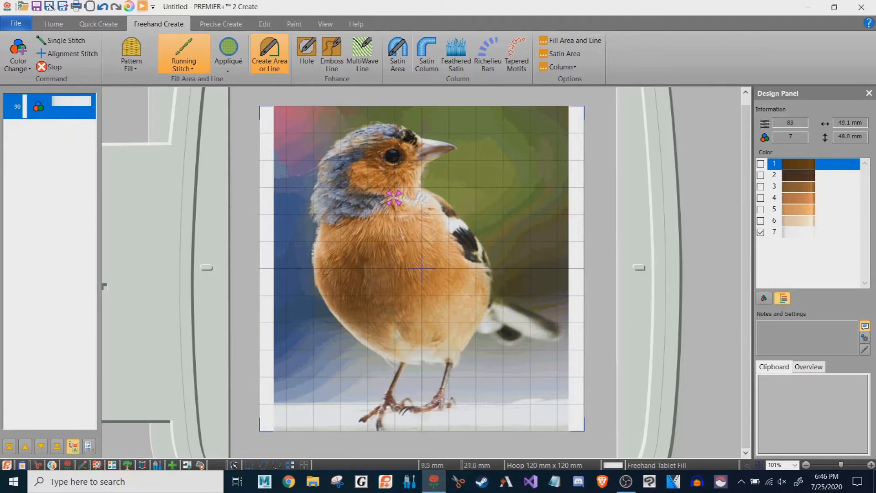
drag(420, 182, 426, 162)
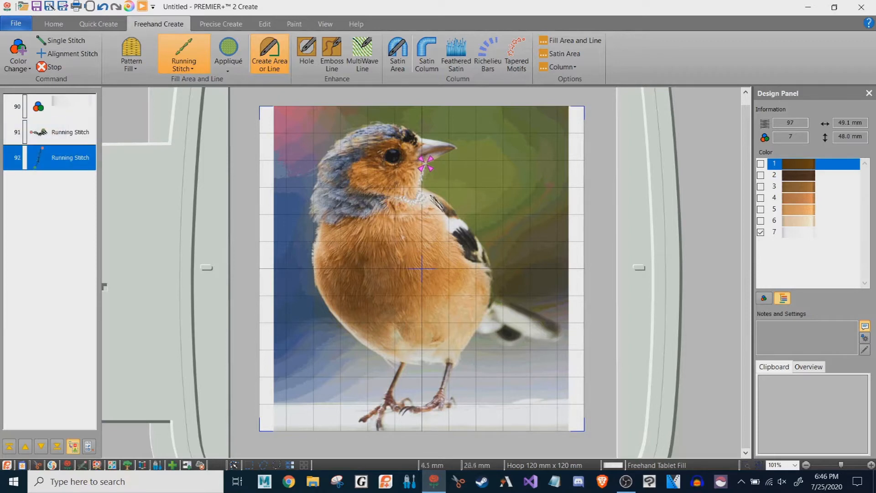
drag(445, 219, 462, 231)
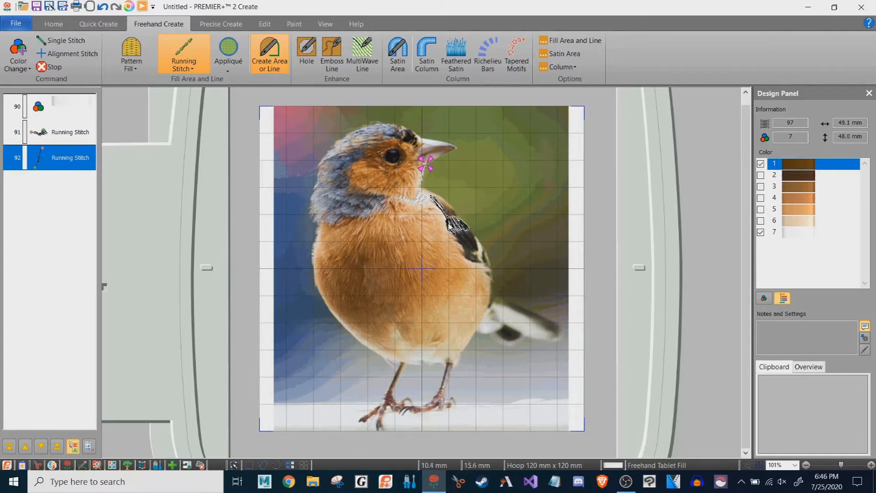
drag(449, 225, 450, 225)
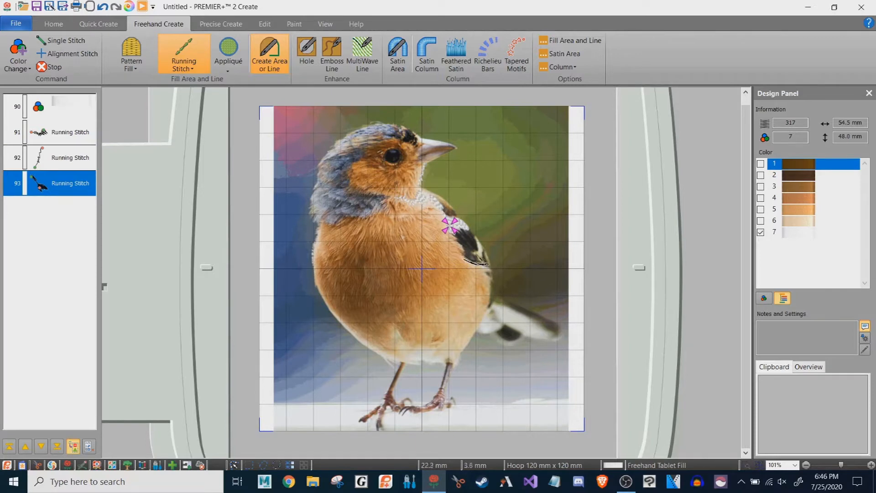
drag(476, 251, 478, 246)
drag(485, 249, 490, 270)
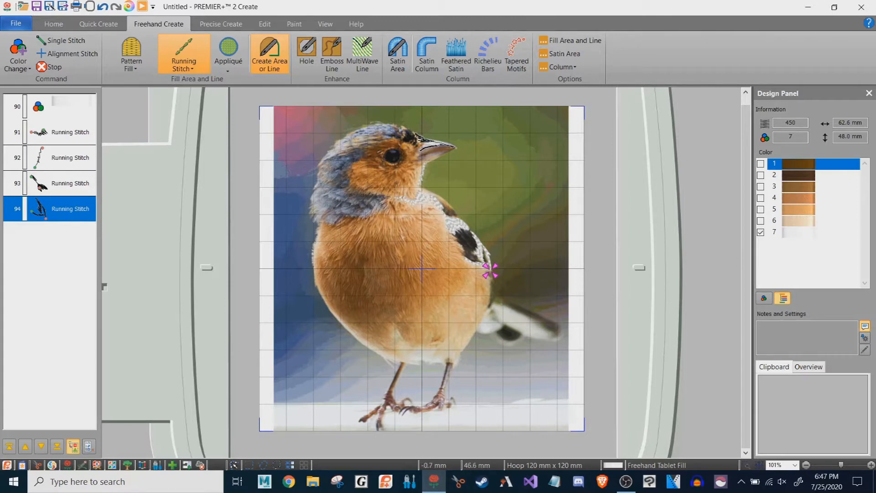
Step: Draw Eggshell Running Stitch areas over the upper beak and along the pale outer edges of the breast and belly
drag(491, 271, 457, 146)
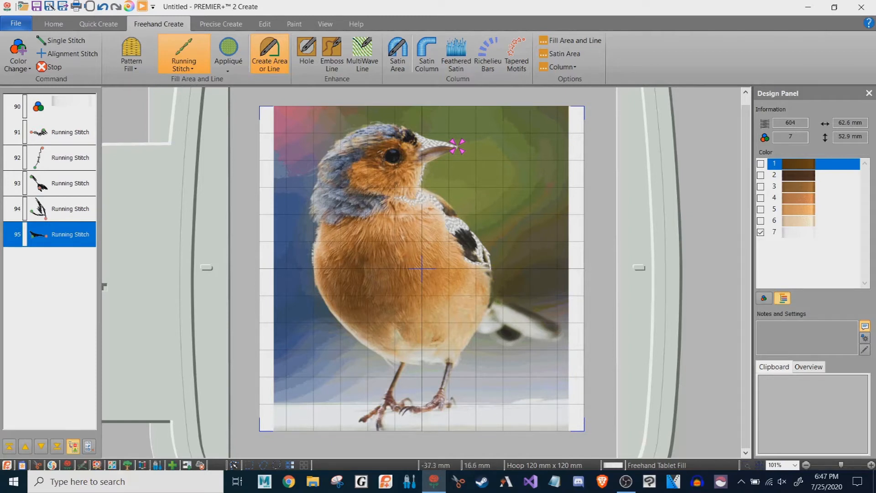
drag(316, 242, 320, 295)
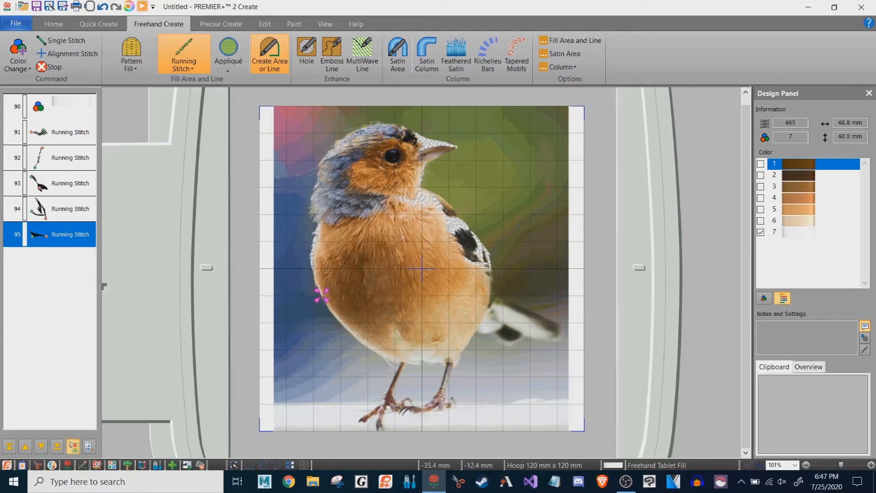
mouse_move(385, 359)
mouse_down()
mouse_move(379, 351)
mouse_move(438, 362)
mouse_up()
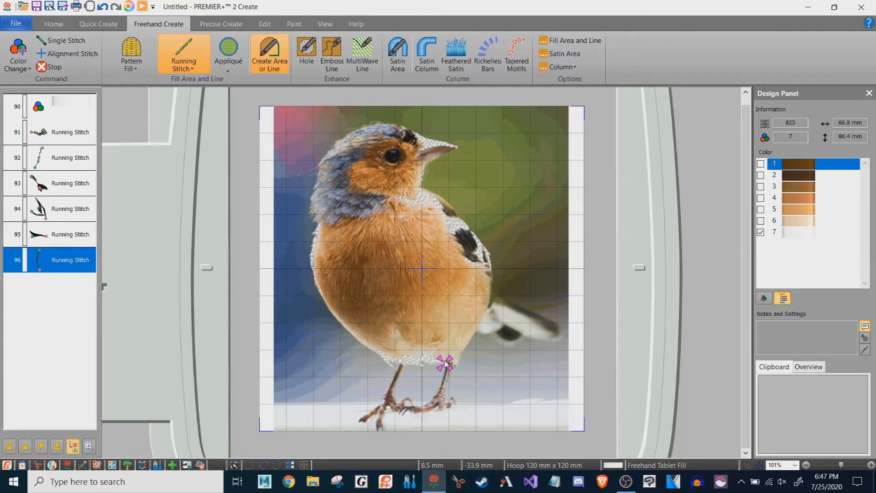
Step: Fill the white tail feathers with Eggshell Running Stitch and add Eggshell highlights along both legs and feet
mouse_move(488, 310)
mouse_down()
mouse_move(489, 333)
mouse_move(505, 326)
mouse_move(479, 330)
mouse_move(492, 337)
mouse_move(491, 315)
mouse_move(502, 338)
mouse_move(499, 329)
mouse_move(509, 335)
mouse_move(492, 305)
mouse_move(501, 308)
mouse_move(508, 330)
mouse_move(538, 333)
mouse_move(538, 323)
mouse_move(556, 342)
mouse_move(551, 336)
mouse_move(564, 335)
mouse_move(537, 341)
mouse_move(564, 336)
mouse_move(543, 345)
mouse_move(566, 346)
mouse_move(500, 320)
mouse_move(489, 334)
mouse_move(483, 316)
mouse_up()
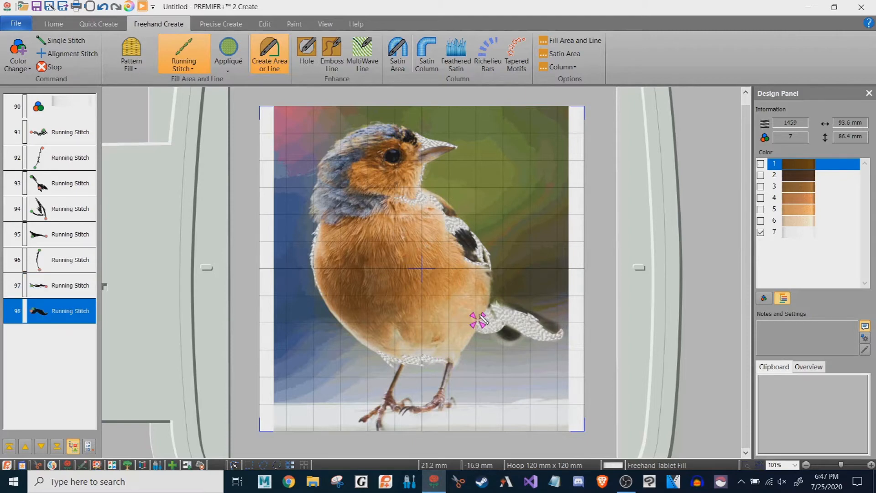
mouse_move(453, 389)
mouse_down()
mouse_move(449, 368)
mouse_move(442, 408)
mouse_move(442, 399)
mouse_move(425, 408)
mouse_move(445, 404)
mouse_up()
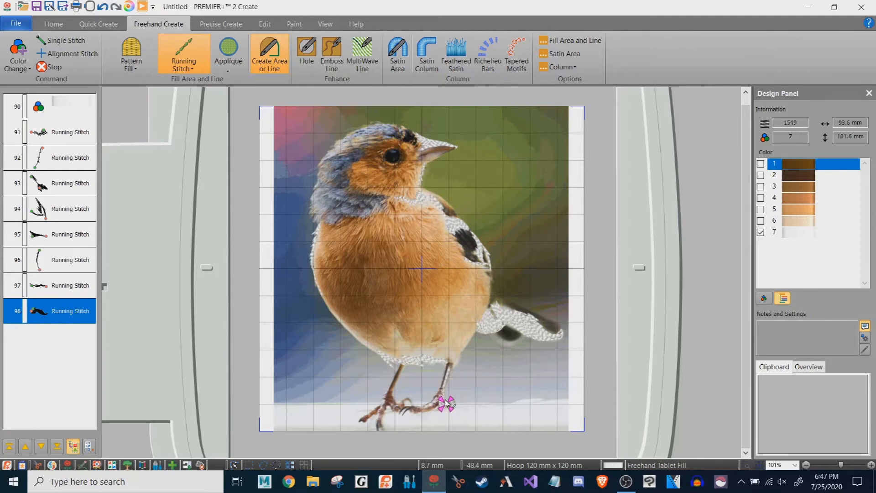
mouse_move(379, 412)
mouse_down()
mouse_move(403, 365)
mouse_move(393, 381)
mouse_up()
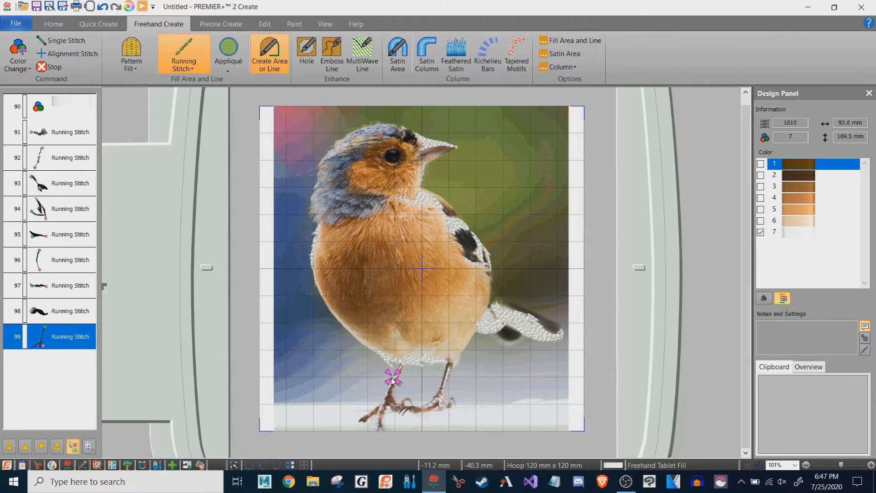
Step: Show colors 1 to 6 again, toggling color 7 to compare the design with and without its Eggshell stitches
click(761, 221)
click(760, 209)
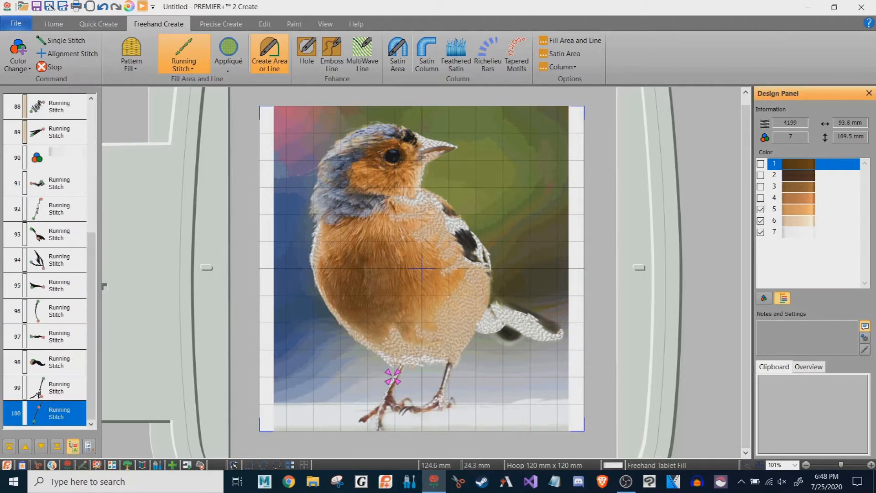
click(761, 198)
click(761, 186)
click(760, 175)
click(761, 164)
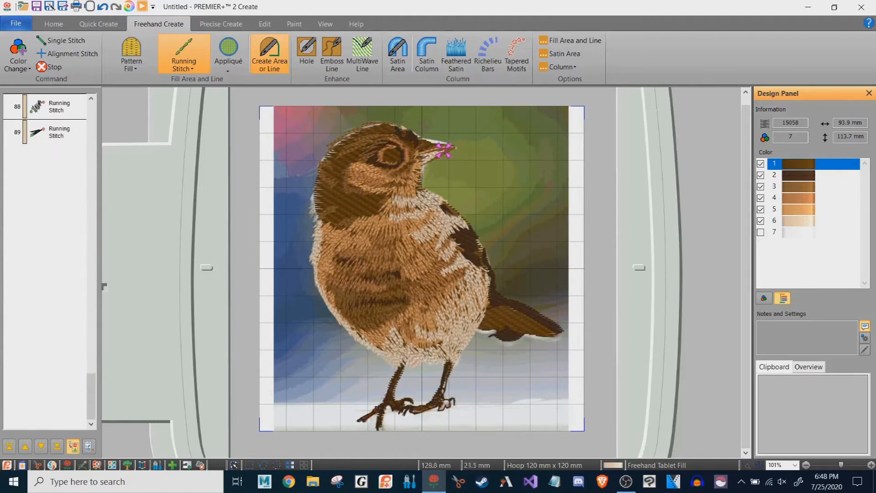
click(760, 232)
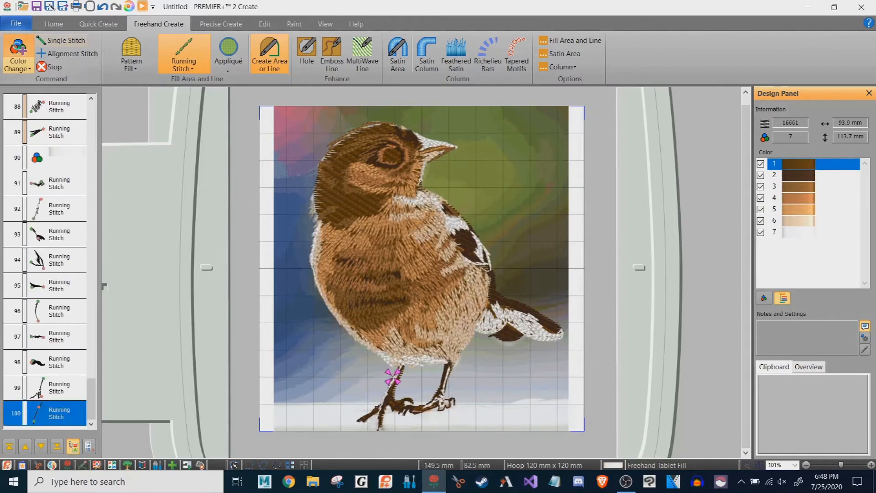
Step: Insert a color change to the near-black quick color after the last Eggshell stitch object
click(19, 53)
click(298, 192)
click(488, 372)
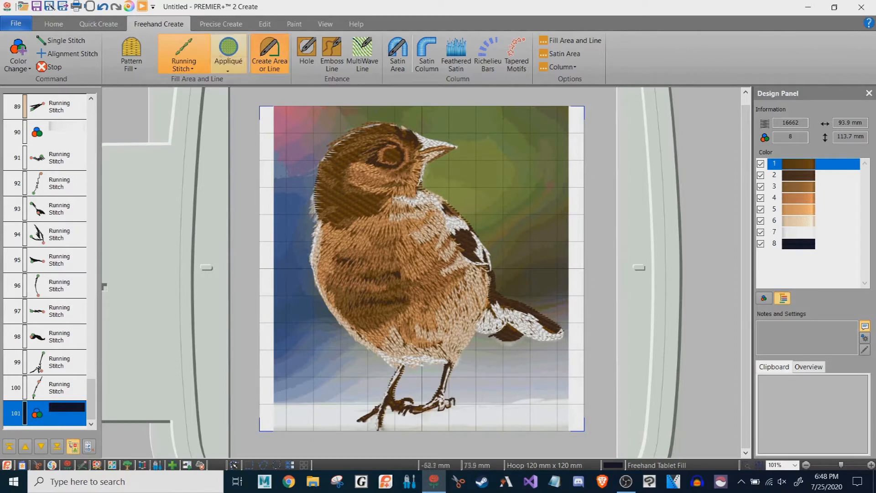
Step: Hide color 1 and draw a near-black Pattern Fill area over the bird's eye
click(188, 39)
mouse_move(388, 156)
mouse_down()
mouse_move(410, 155)
mouse_move(402, 168)
mouse_move(384, 159)
mouse_move(409, 159)
mouse_up()
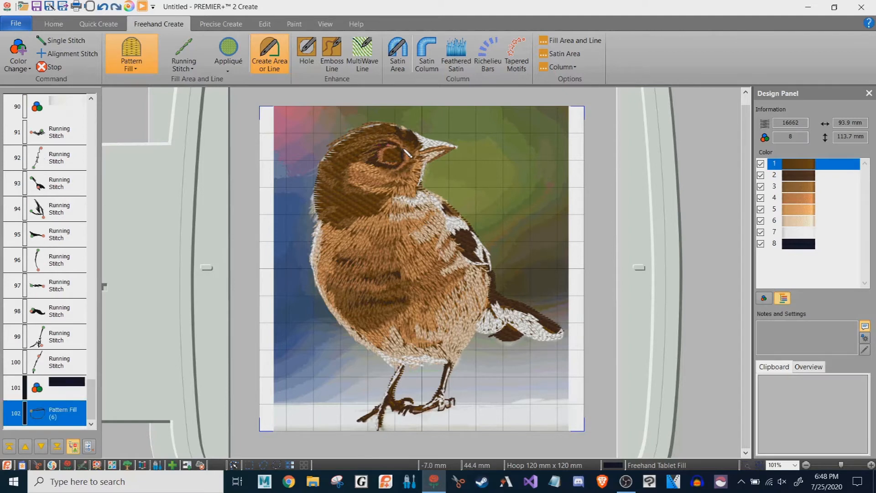
click(759, 164)
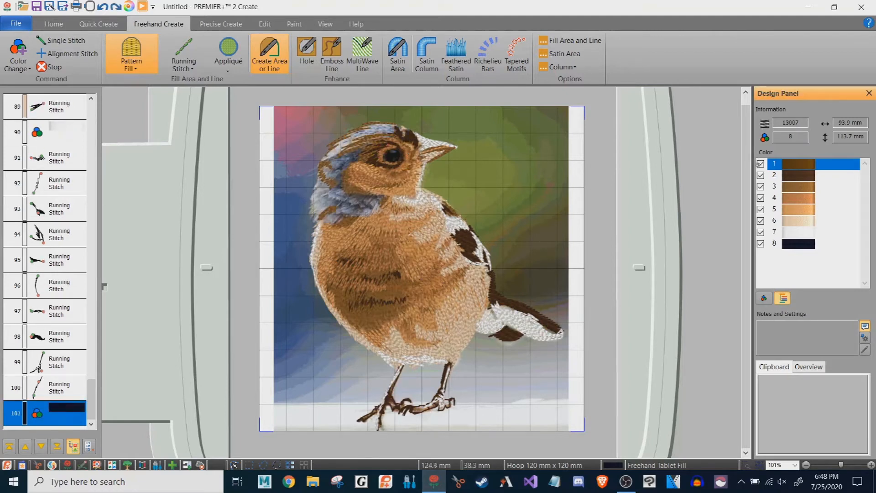
click(759, 166)
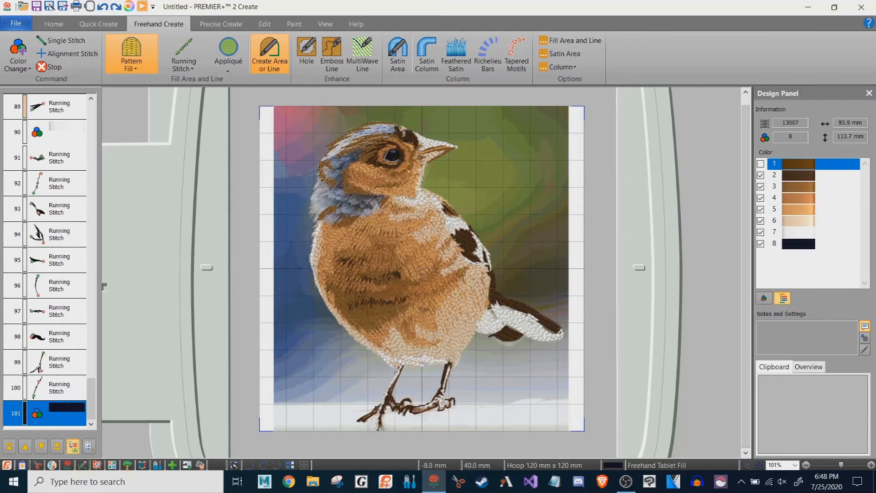
drag(386, 151, 384, 155)
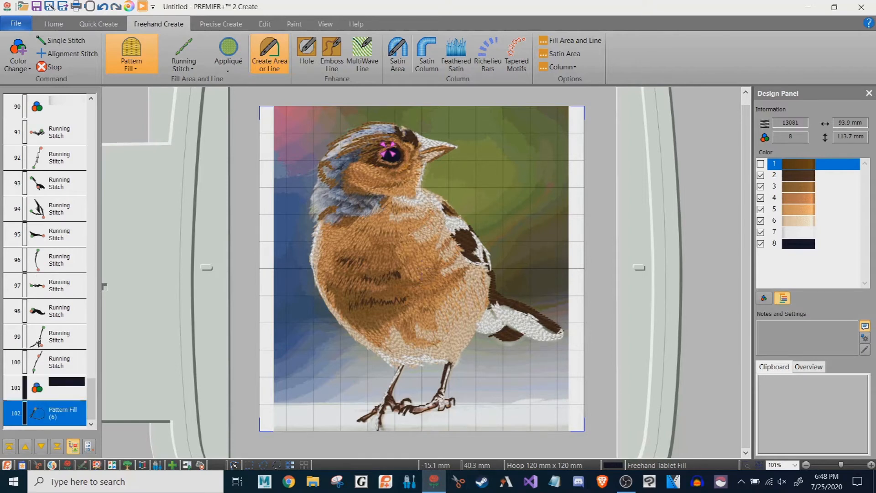
click(760, 164)
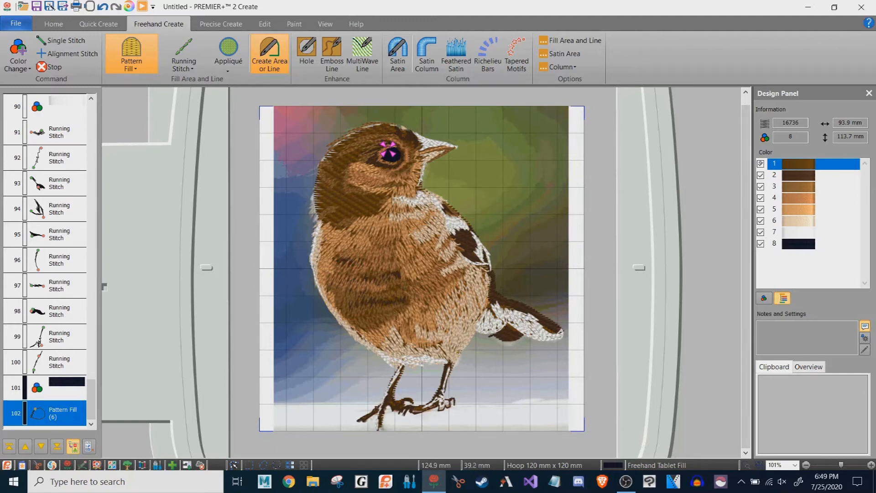
click(760, 164)
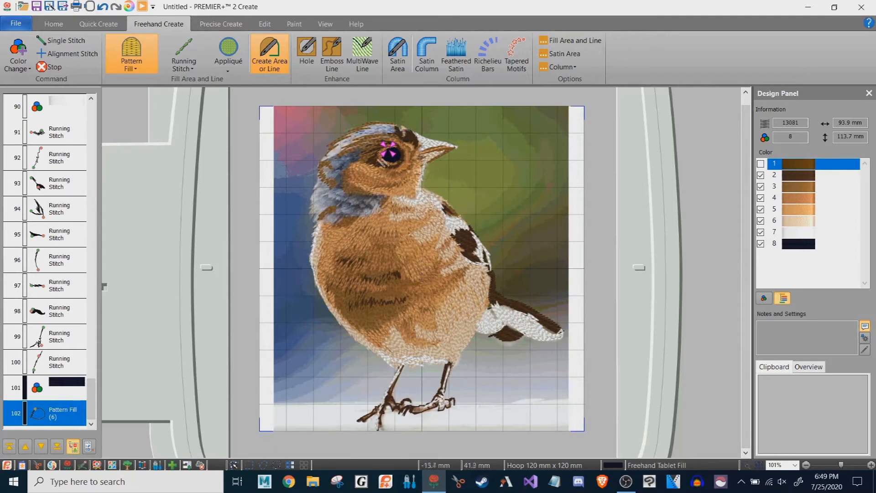
Step: Draw three near-black Running Stitch areas along the shadowed blue-grey feathers behind the cheek and across the neck
mouse_move(349, 168)
mouse_down()
mouse_move(340, 194)
mouse_move(389, 197)
mouse_up()
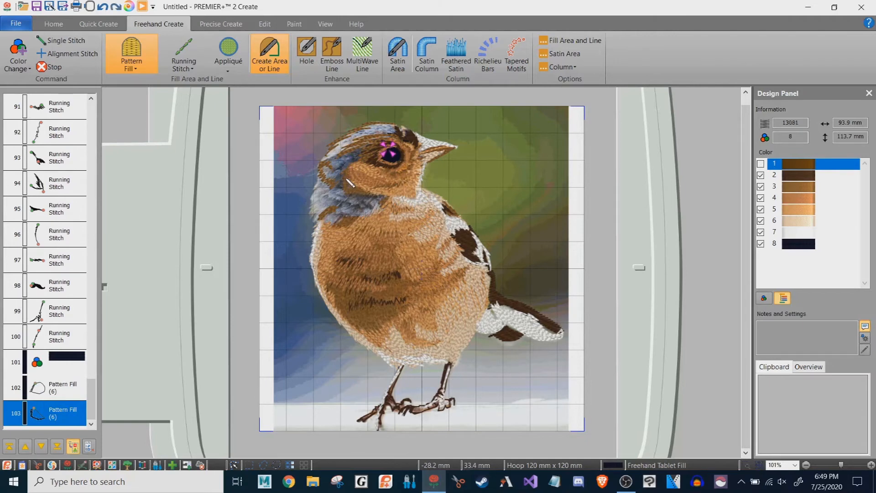
key(ctrl+z)
mouse_move(354, 163)
mouse_down()
mouse_move(340, 183)
mouse_move(353, 206)
mouse_move(362, 197)
mouse_move(386, 196)
mouse_up()
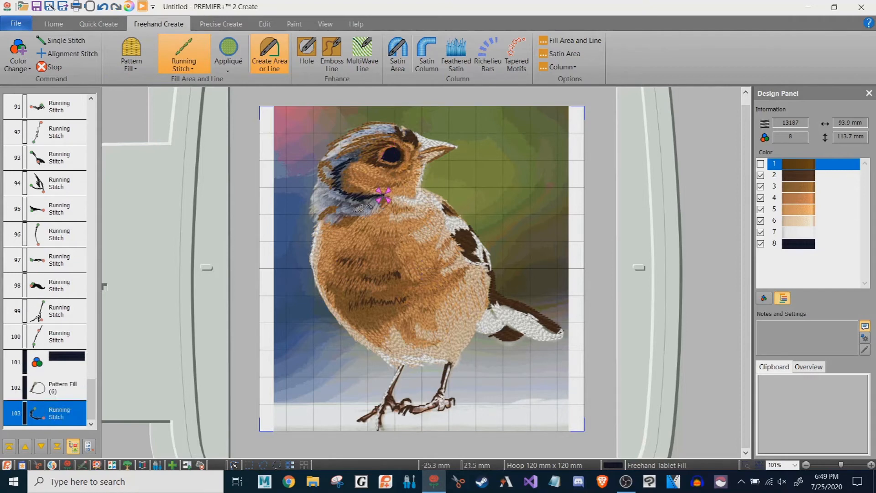
drag(348, 207, 332, 201)
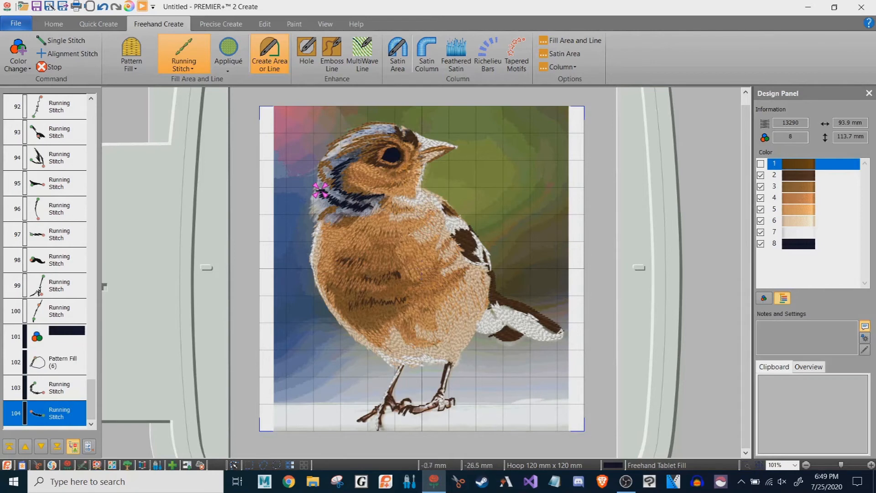
drag(359, 214, 334, 224)
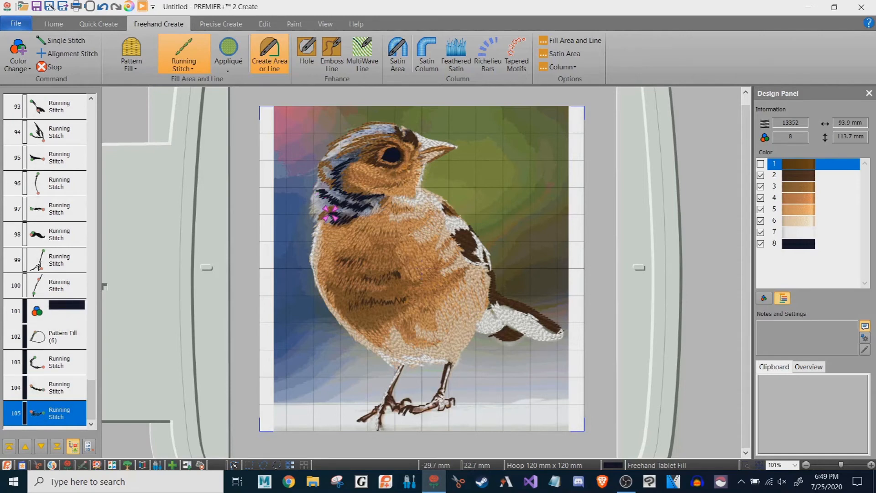
Step: Hide colors 2 to 7 so that only the near-black color block 8 is displayed over the photo
click(760, 175)
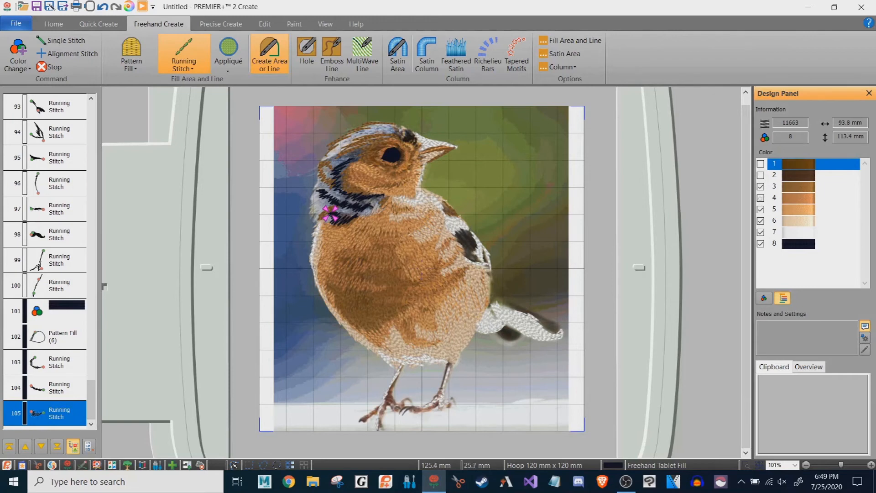
click(760, 198)
click(760, 186)
click(760, 209)
click(760, 221)
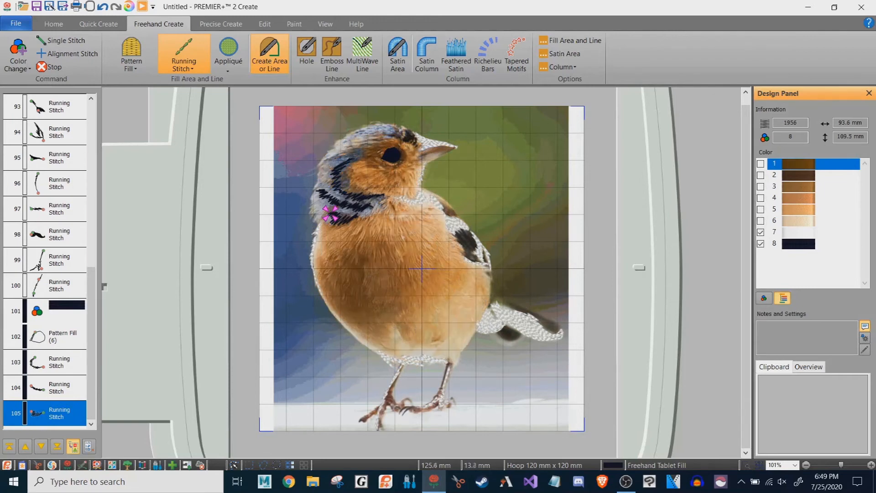
click(761, 232)
Step: Outline the folded wing and the beak with near-black Running Stitch lines
drag(424, 188, 440, 209)
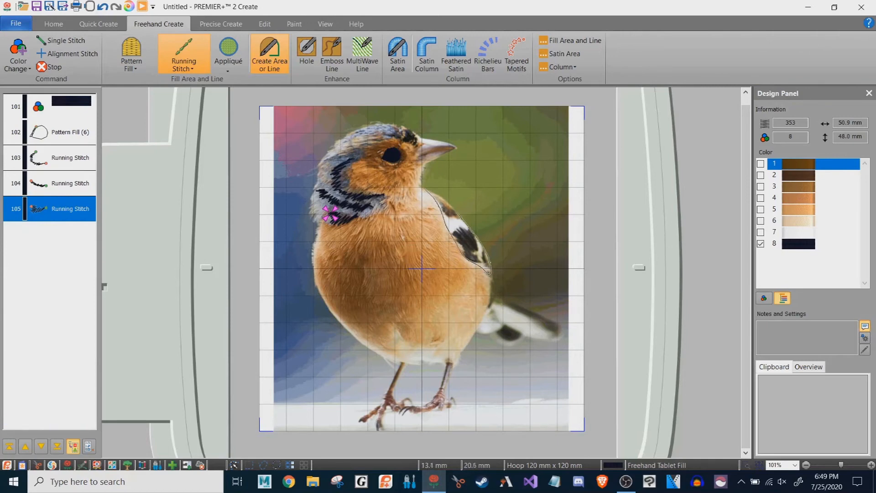
drag(421, 184, 420, 184)
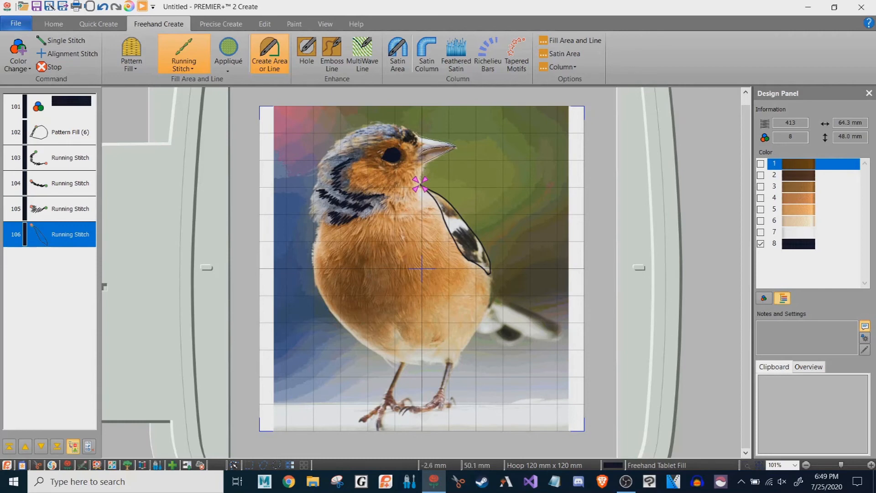
drag(420, 184, 412, 133)
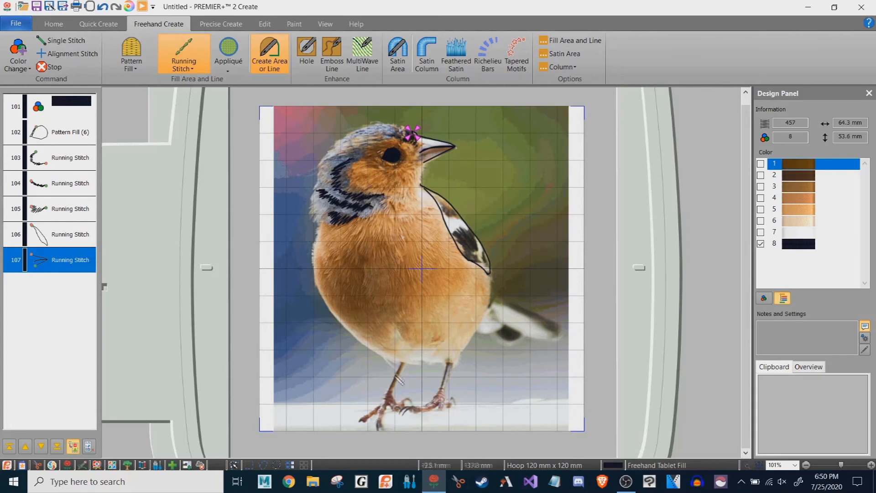
Step: Outline both legs and feet and the tail feathers with near-black Running Stitch lines
mouse_move(402, 362)
mouse_down()
mouse_move(379, 408)
mouse_move(356, 424)
mouse_move(378, 414)
mouse_move(378, 430)
mouse_move(391, 400)
mouse_up()
mouse_move(447, 363)
mouse_down()
mouse_move(437, 392)
mouse_move(400, 412)
mouse_move(442, 412)
mouse_move(458, 402)
mouse_up()
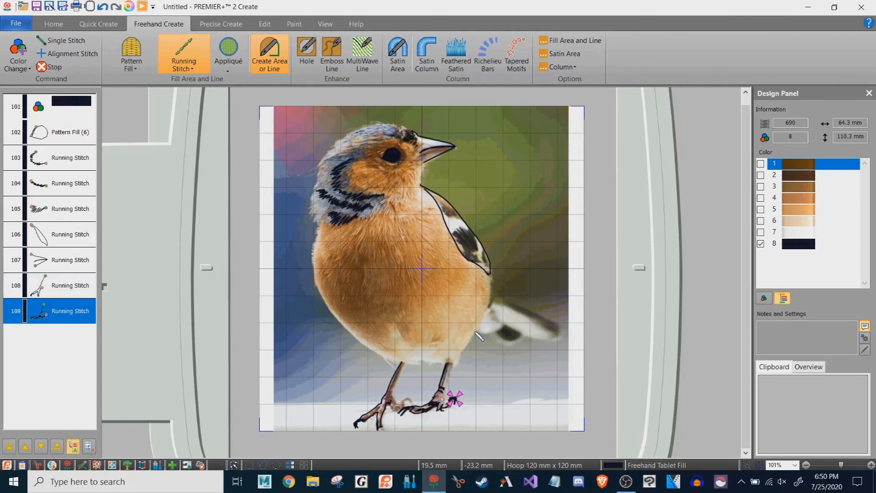
mouse_move(476, 333)
mouse_down()
mouse_move(504, 327)
mouse_move(486, 306)
mouse_move(487, 277)
mouse_move(498, 294)
mouse_move(563, 336)
mouse_move(537, 342)
mouse_move(499, 325)
mouse_move(527, 342)
mouse_move(489, 334)
mouse_up()
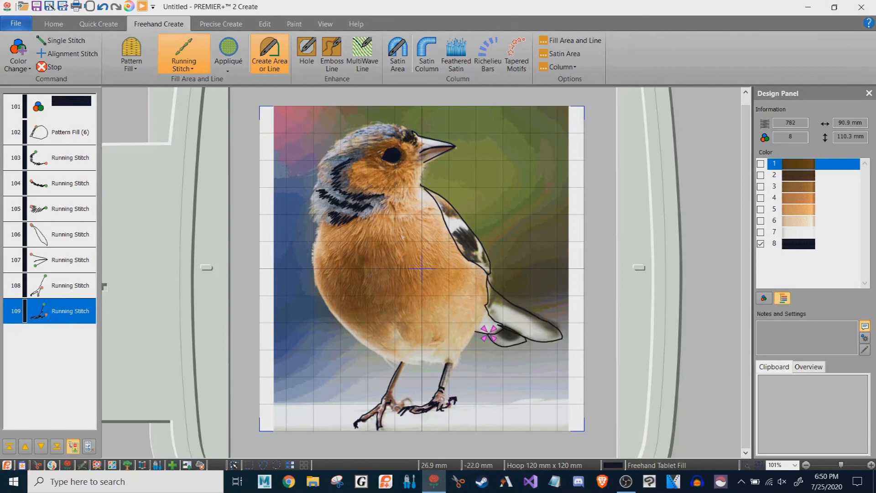